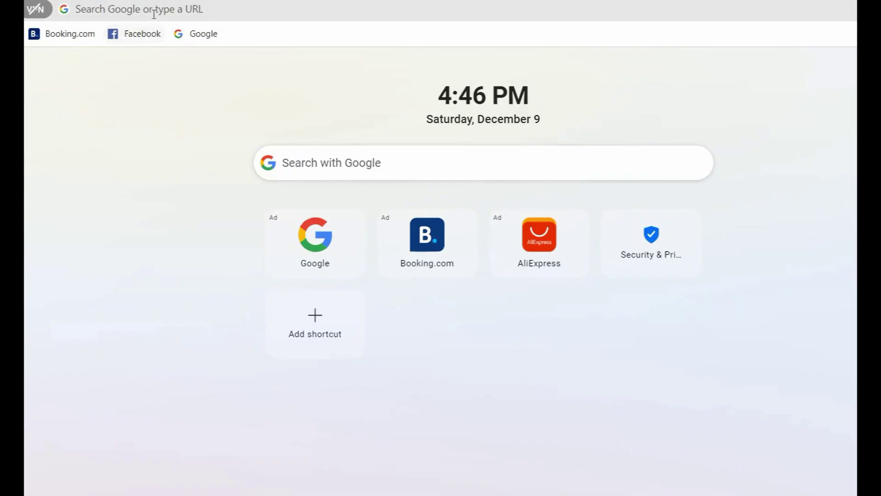
- Google 'excitation chrome plugin' in a new tab and open the ExCITATION Chrome Web Store result
click(154, 11)
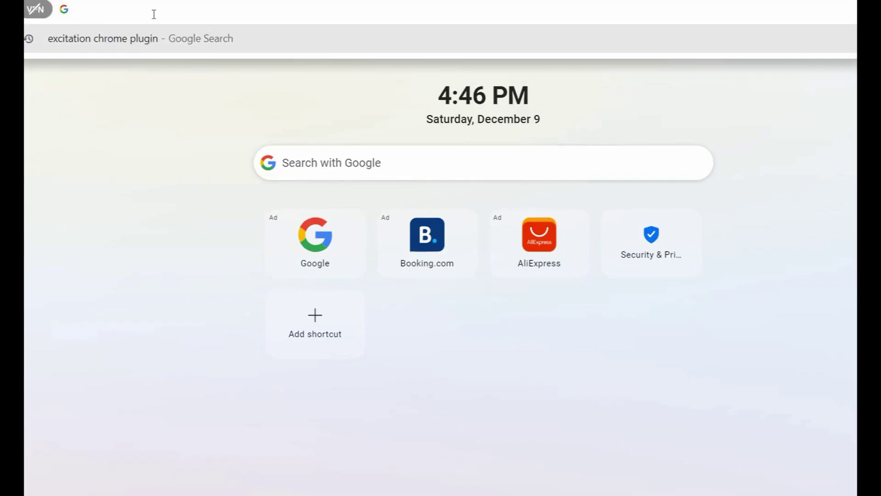
text(excitation chrome plugin)
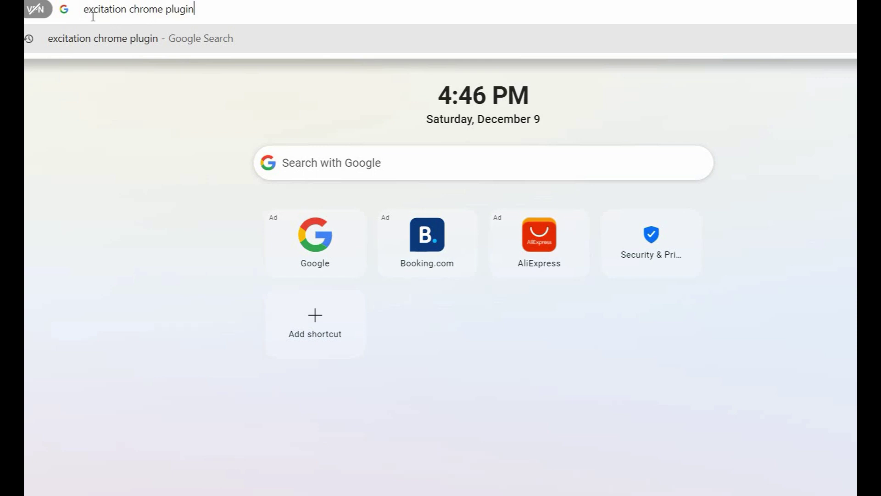
drag(84, 9, 205, 10)
click(205, 9)
key(Return)
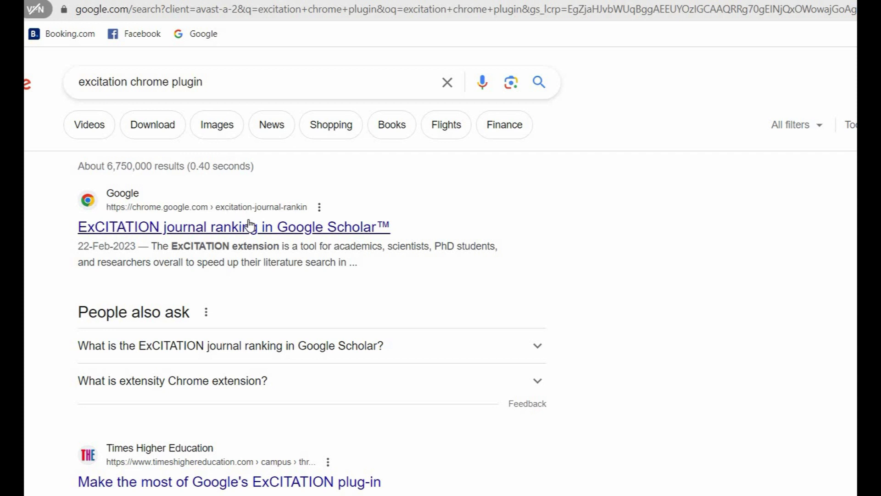
click(201, 235)
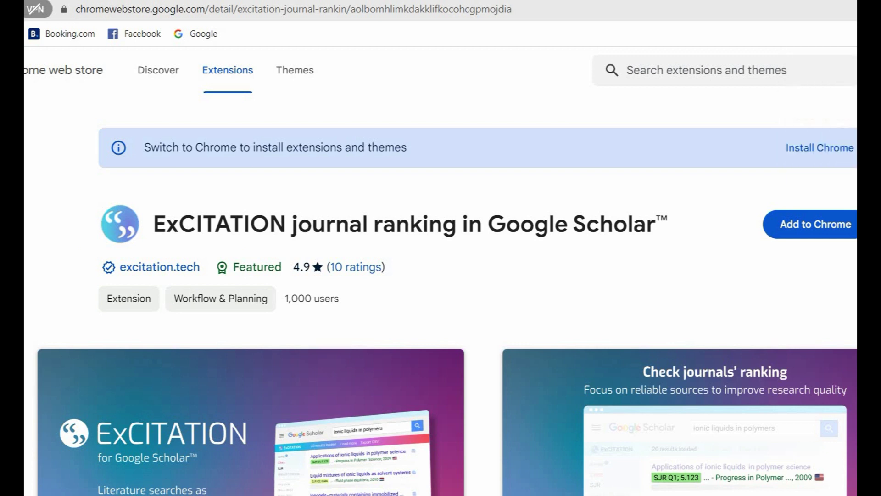
- Scroll the ExCITATION store listing past its screenshots down to the Overview
scroll(725, 173, down, 1)
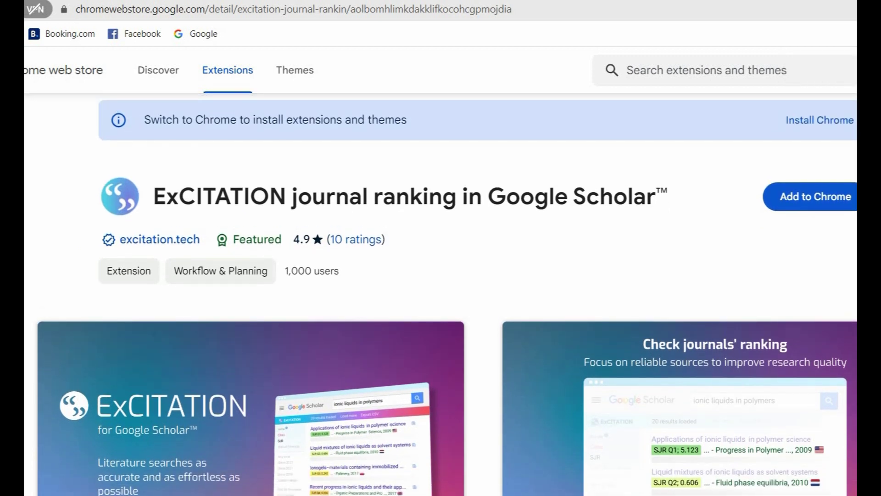
scroll(441, 293, down, 3)
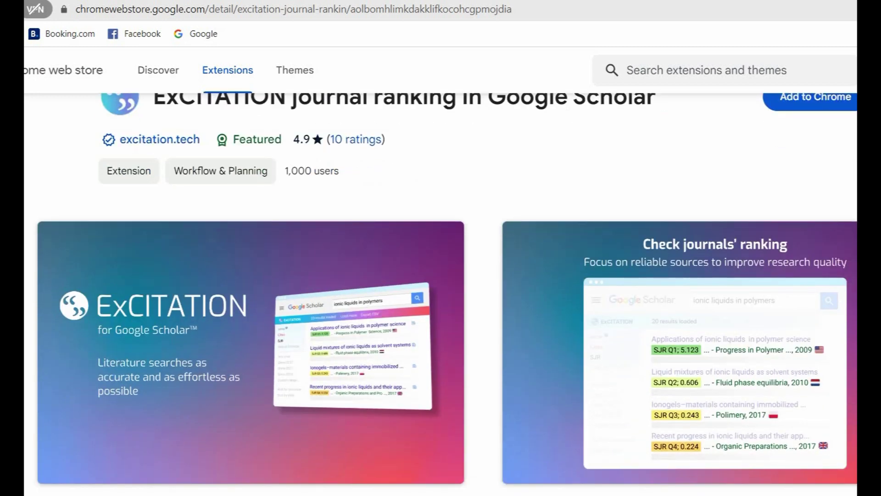
scroll(439, 247, up, 1)
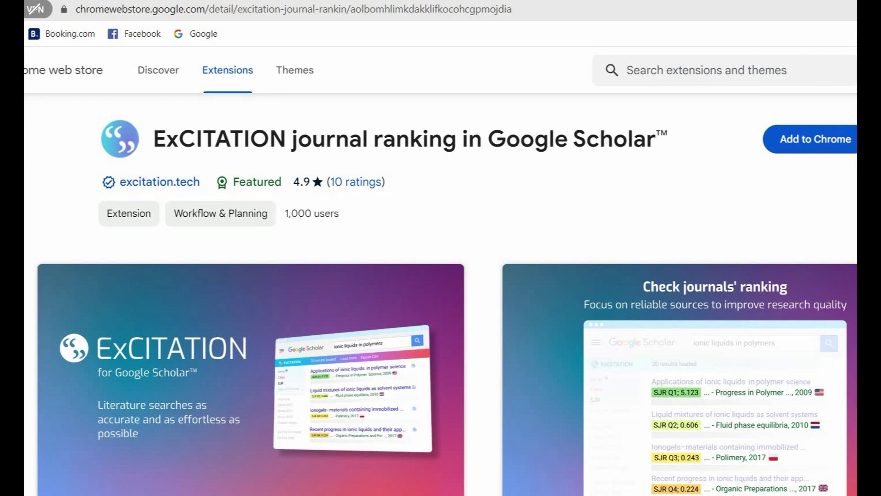
scroll(441, 294, down, 3)
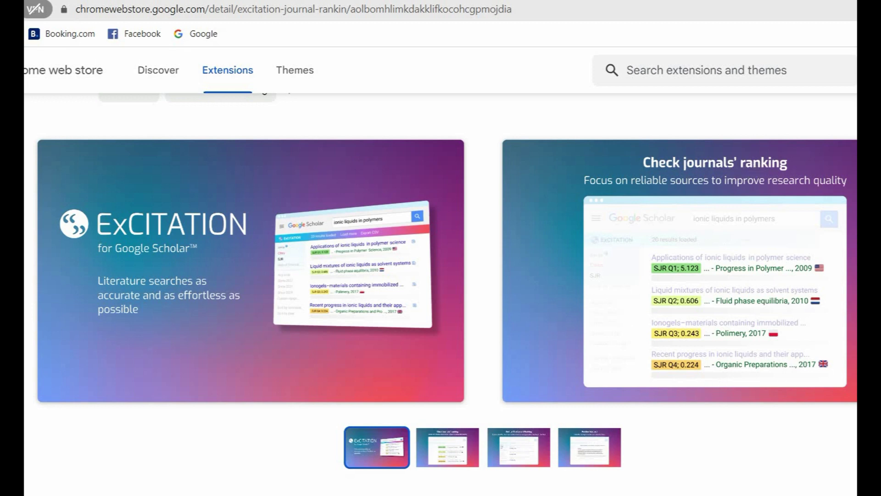
scroll(440, 276, down, 4)
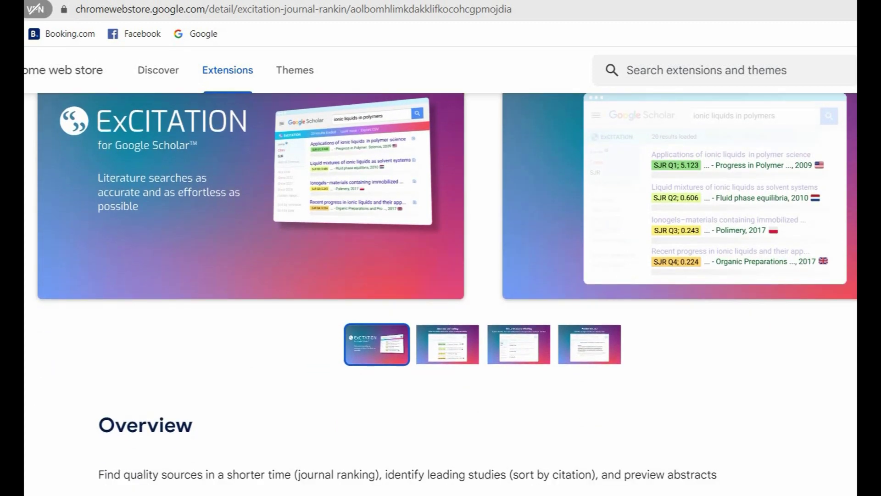
scroll(440, 275, down, 3)
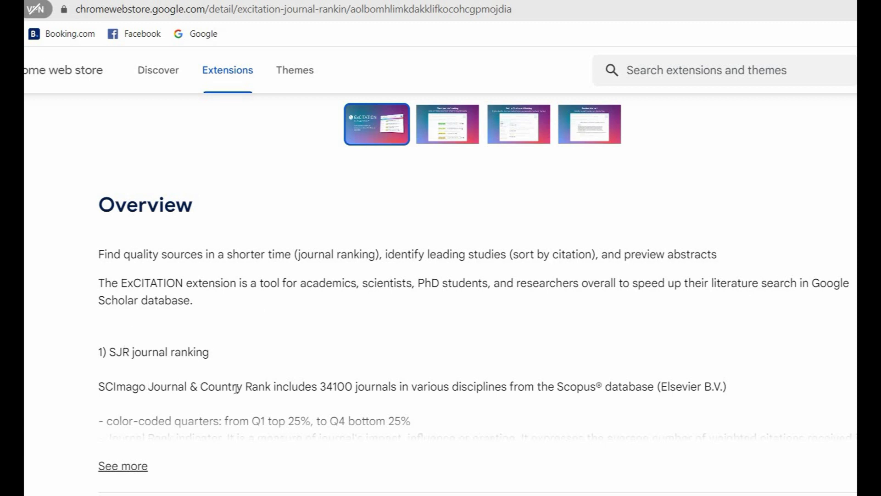
- Expand the full ExCITATION description and highlight its most-cited sorting and one-click abstract preview features
click(140, 479)
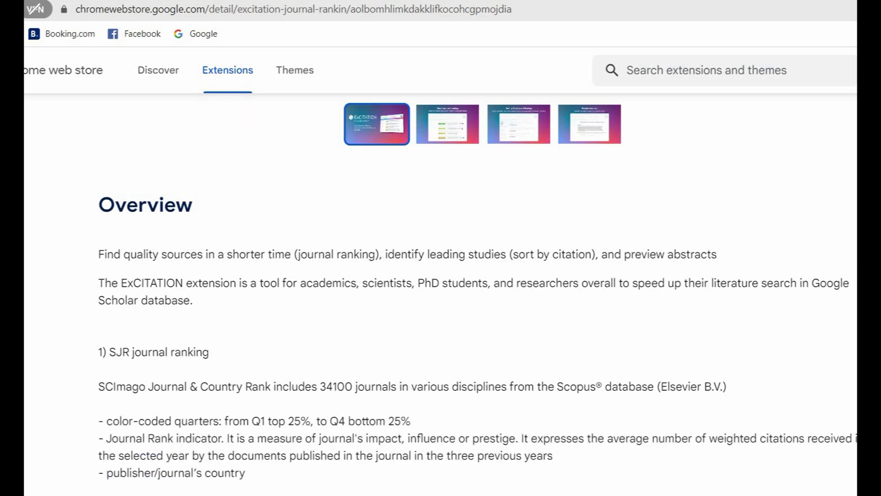
scroll(472, 336, down, 3)
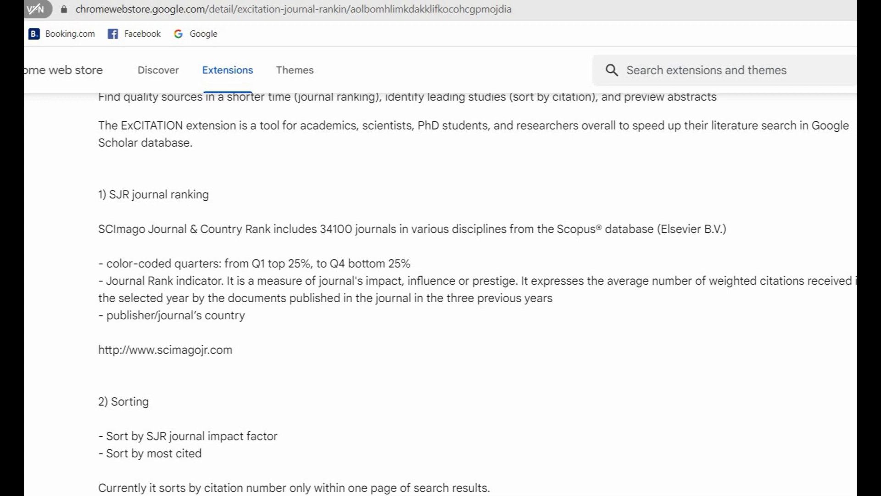
scroll(440, 276, down, 5)
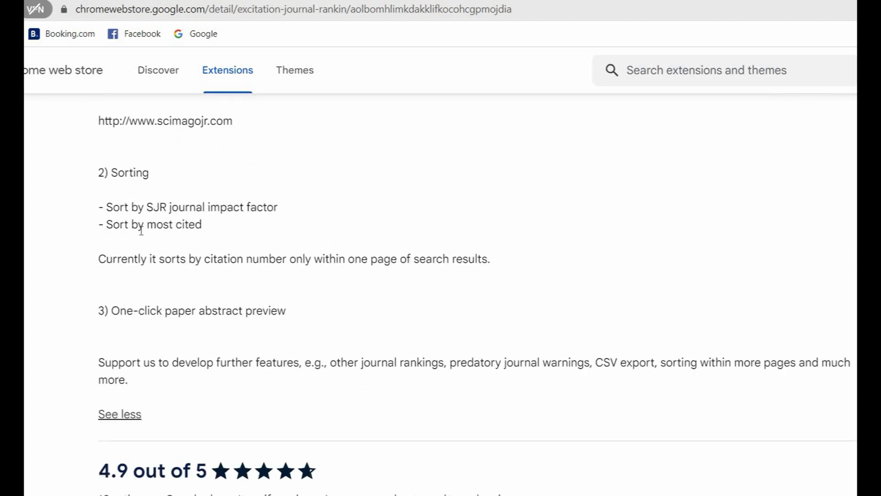
drag(113, 228, 184, 228)
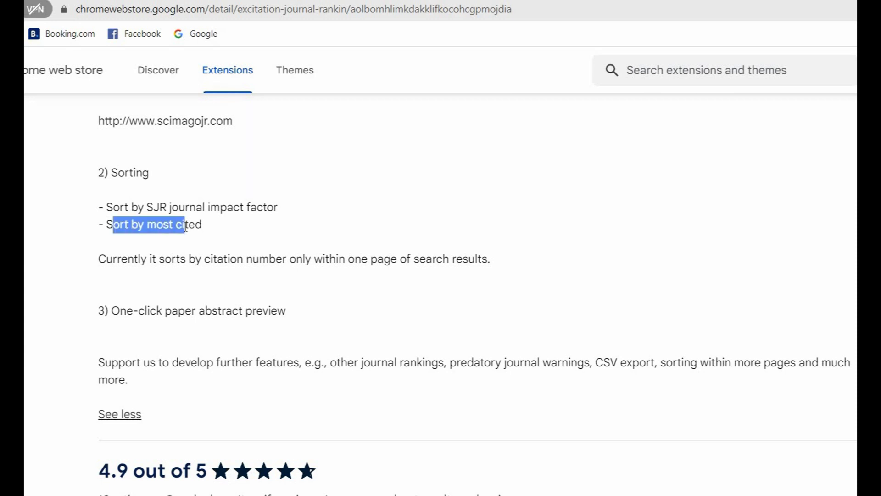
drag(180, 260, 486, 254)
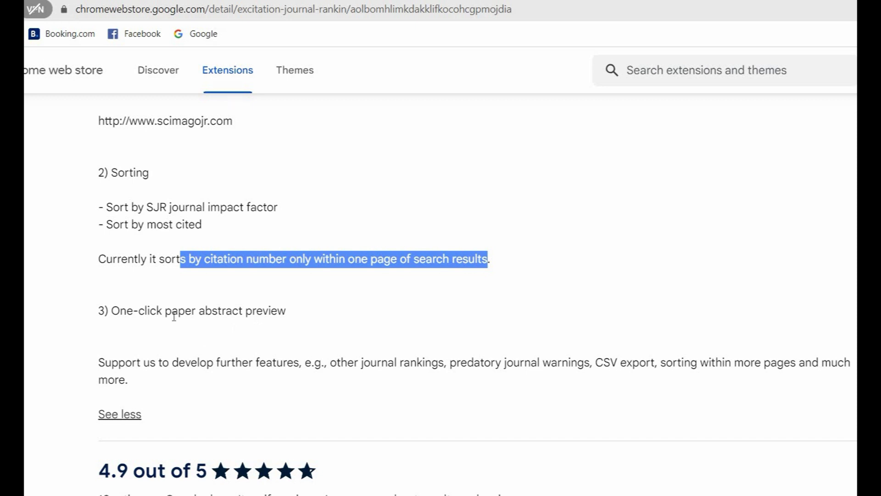
drag(174, 315, 287, 318)
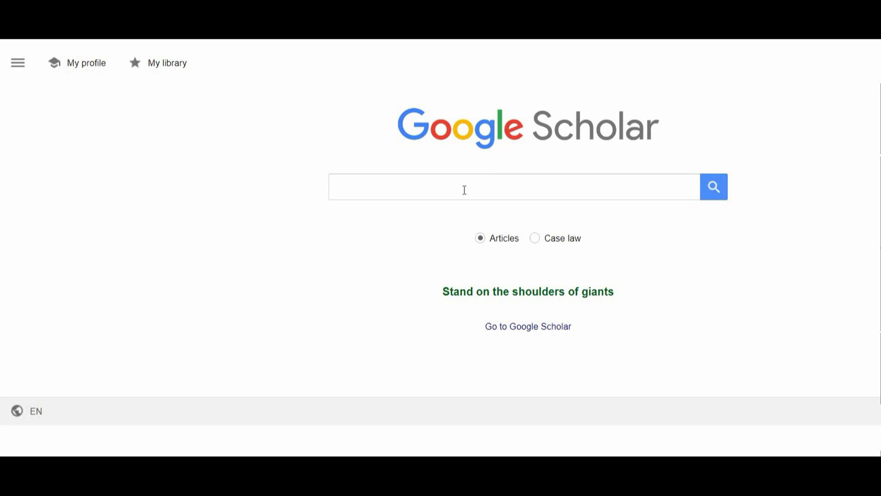
- Search Scholar for the pasted 'Cross-level impact of team goal orientation…' title and highlight its SJR Q2, 0.64 badge
click(436, 189)
text(Cross-level impact of team goal orientation and individual goal orientation on individual creativity)
drag(436, 189, 291, 216)
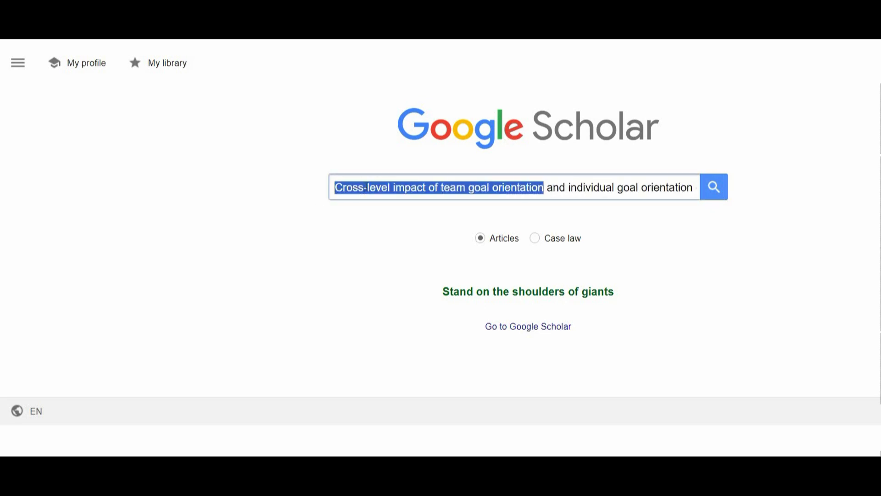
click(365, 187)
key(Right)
key(Right)
key(Right)
key(Right)
key(Right)
key(Right)
key(Right)
key(Right)
key(Right)
key(Right)
key(Right)
key(Right)
key(Right)
key(Right)
key(Right)
key(Right)
key(Right)
key(Right)
key(Right)
key(Right)
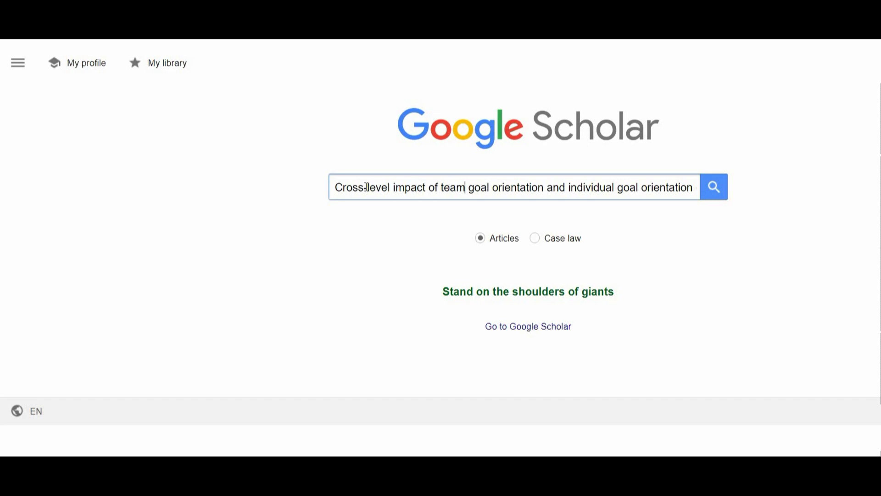
key(Right)
key(Right)
key(Right)
key(Right)
key(Right)
key(Right)
key(Right)
key(Right)
key(Right)
key(Right)
key(Right)
key(Right)
key(Right)
key(Right)
key(Right)
key(Right)
key(Right)
key(Right)
key(Right)
key(Right)
key(Right)
key(Right)
key(Right)
key(Right)
key(Right)
key(Right)
key(Right)
key(Right)
key(Right)
key(Right)
key(Right)
key(Right)
key(Right)
key(Right)
key(Right)
key(Right)
key(Right)
key(Right)
key(Right)
key(Right)
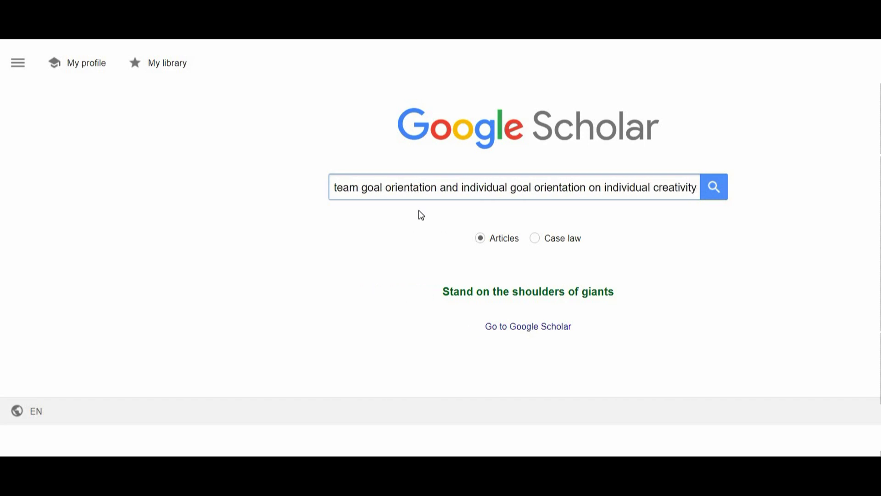
click(714, 190)
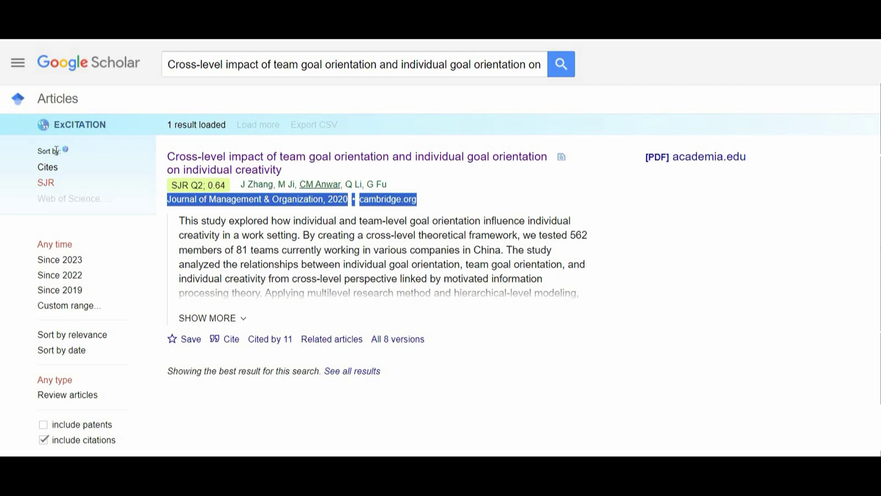
mouse_move(49, 196)
drag(172, 186, 225, 189)
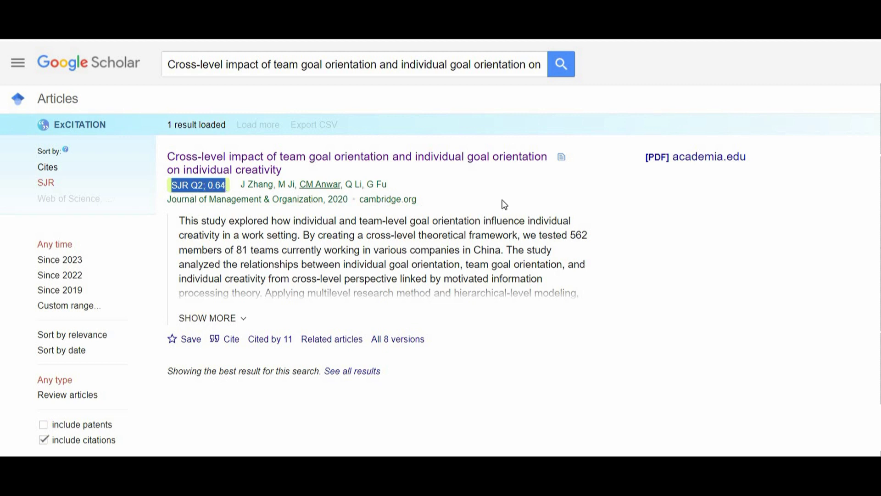
- Preview the result's abstract, close the preview, and return to the Scholar home page
click(561, 161)
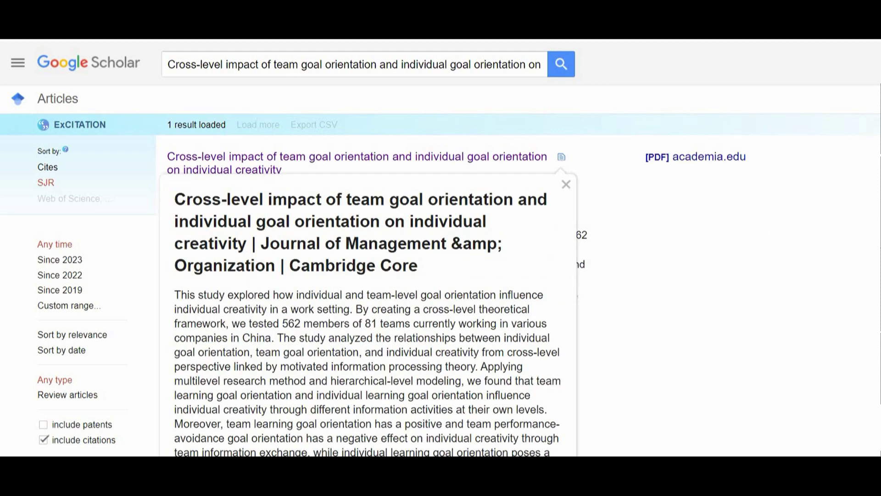
scroll(441, 248, down, 2)
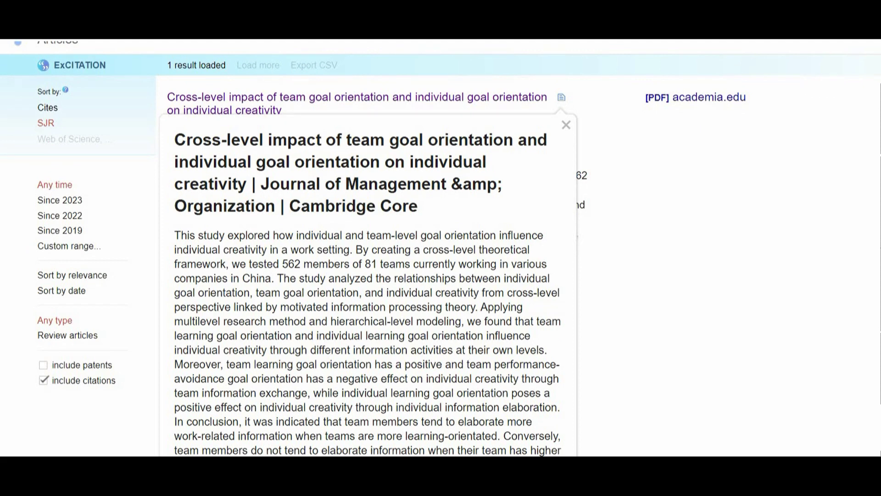
scroll(440, 247, up, 2)
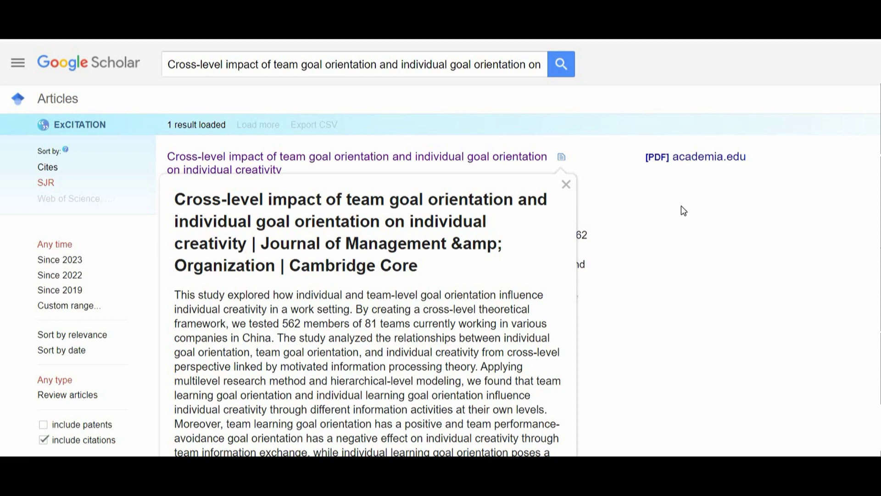
click(566, 186)
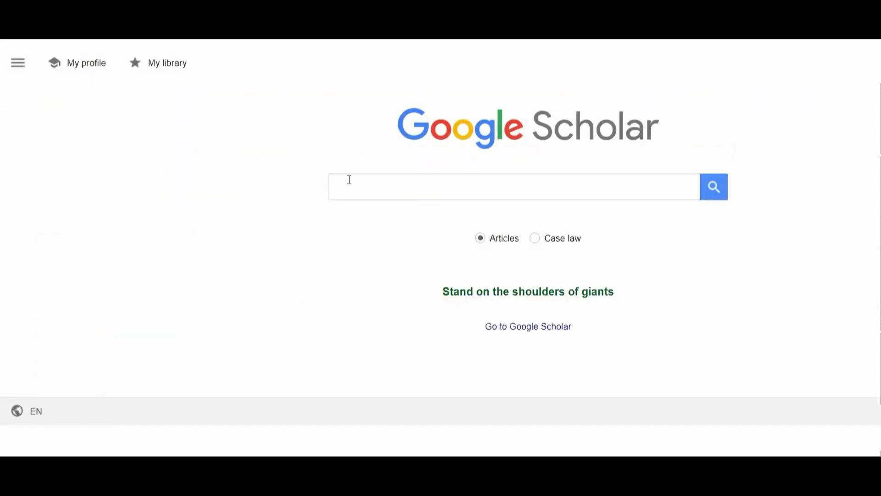
click(356, 184)
- Run a Google Scholar search for 'TOE framework'
click(356, 183)
text(TOE fra)
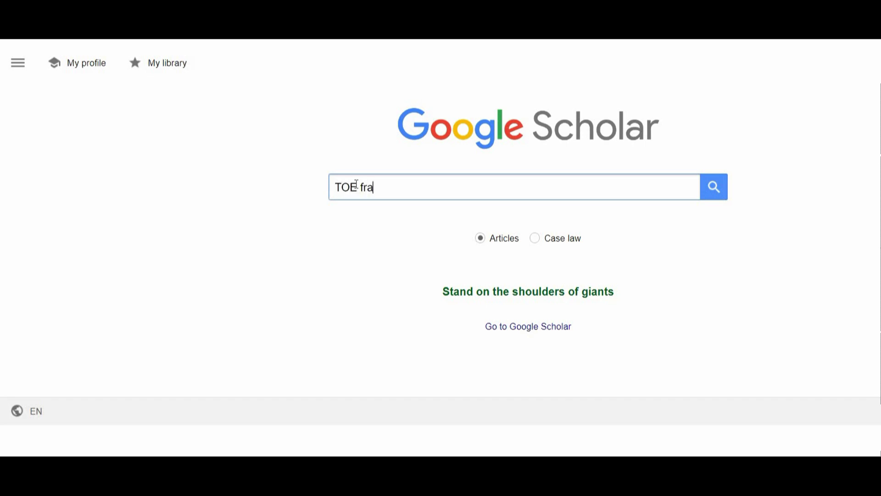
text(mework)
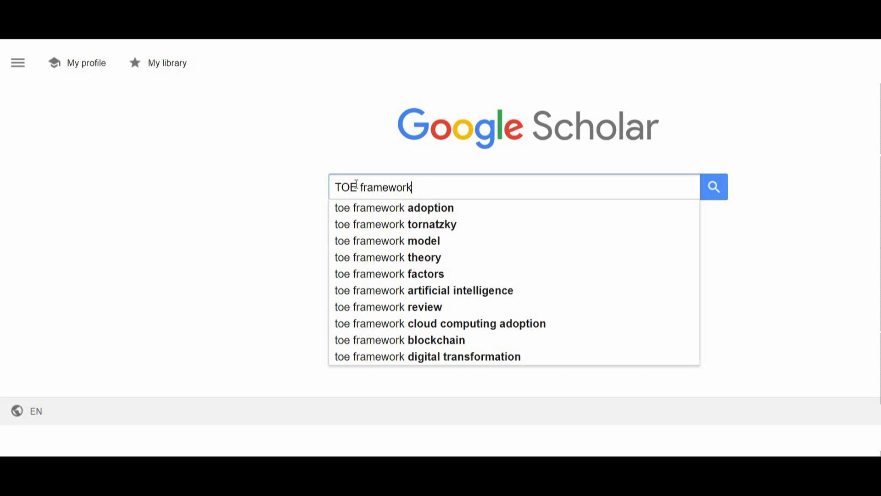
key(Escape)
key(Return)
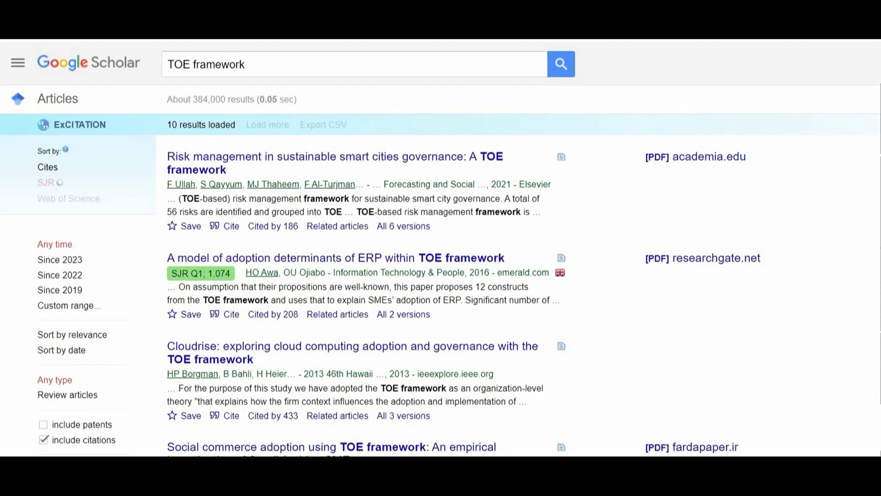
- Scroll through the ten TOE framework results down to Related searches and back to the top
scroll(440, 247, down, 1)
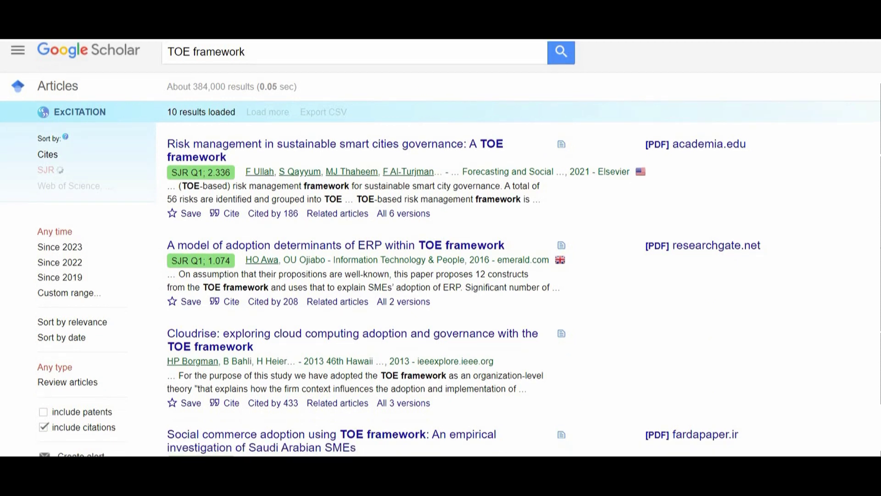
scroll(441, 248, down, 1)
scroll(440, 248, down, 1)
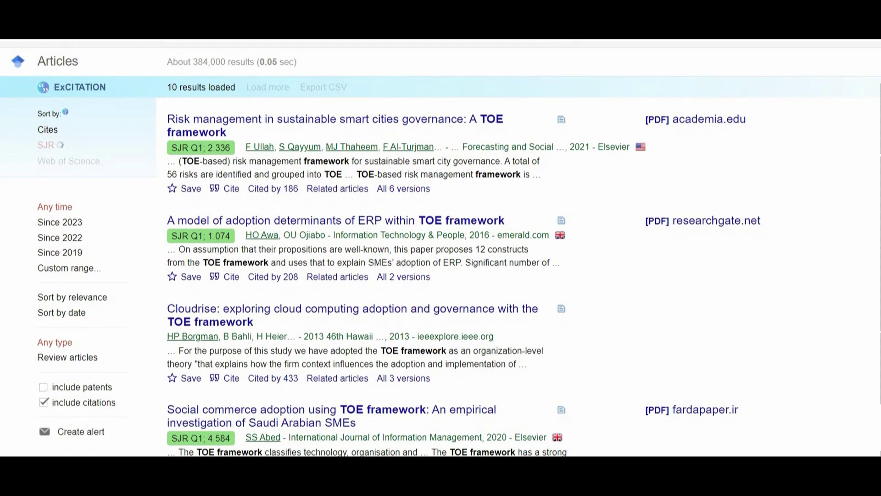
scroll(441, 248, down, 2)
scroll(441, 247, up, 1)
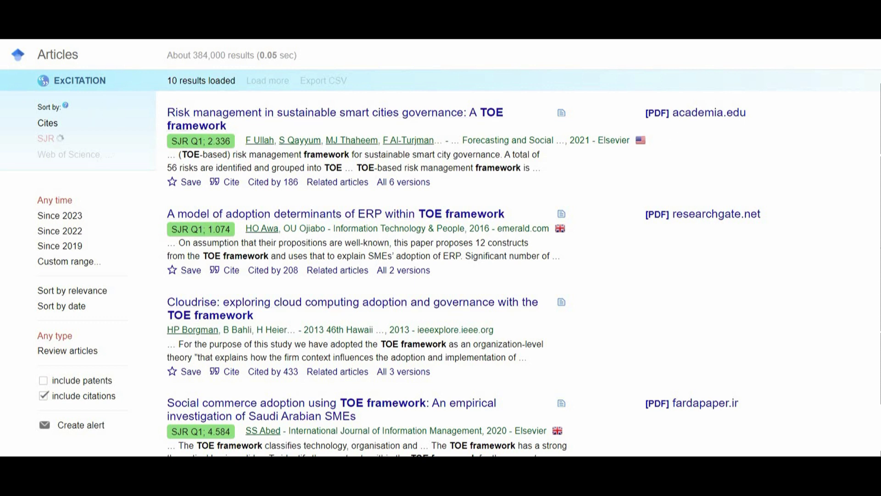
scroll(440, 248, down, 8)
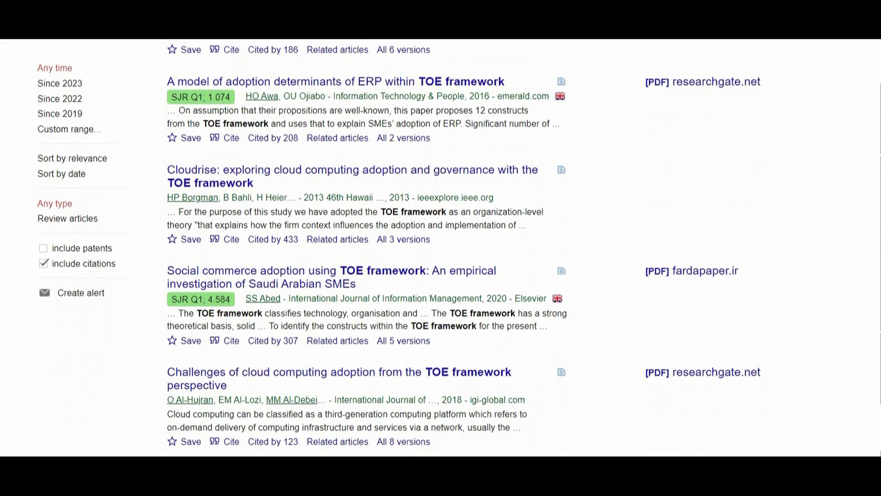
scroll(440, 248, down, 7)
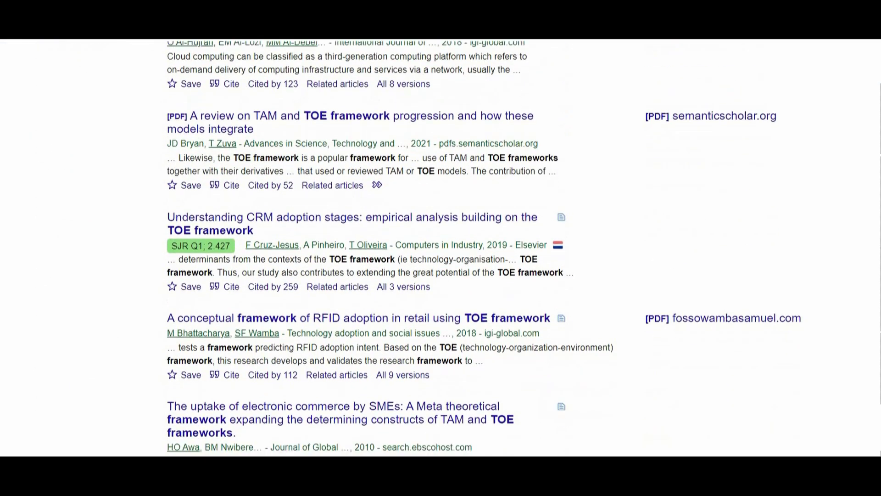
scroll(441, 248, down, 3)
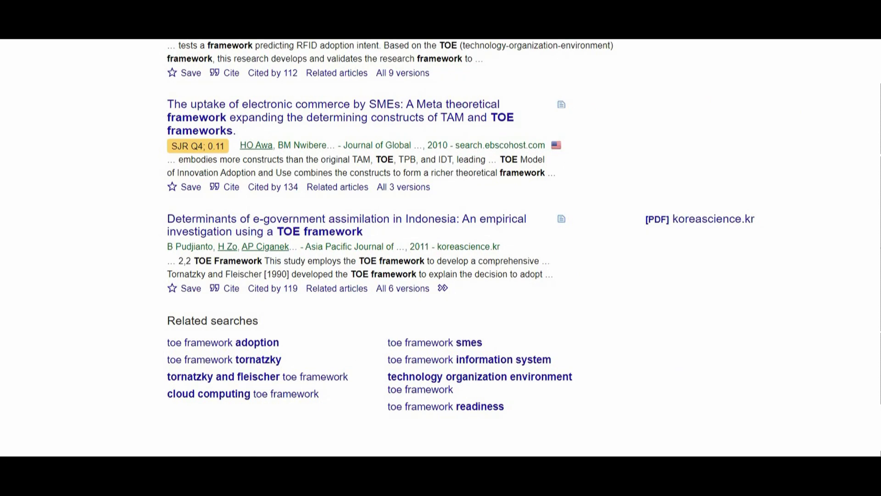
scroll(440, 247, up, 10)
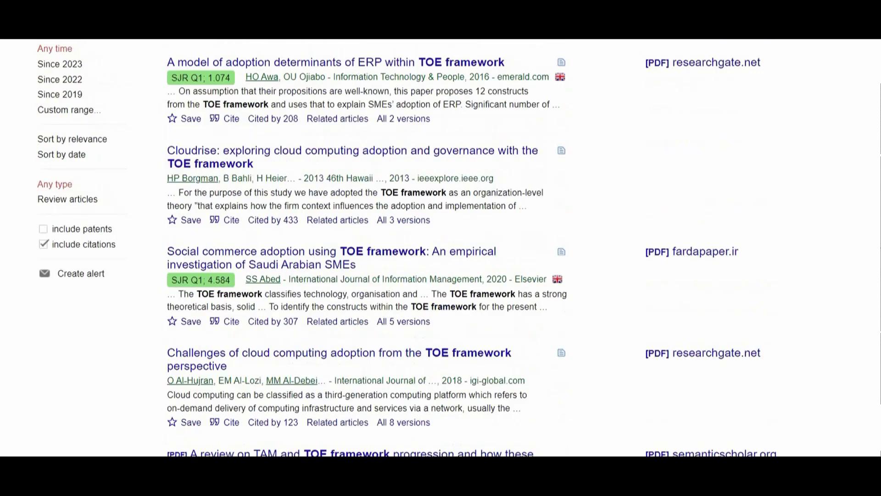
scroll(514, 106, up, 4)
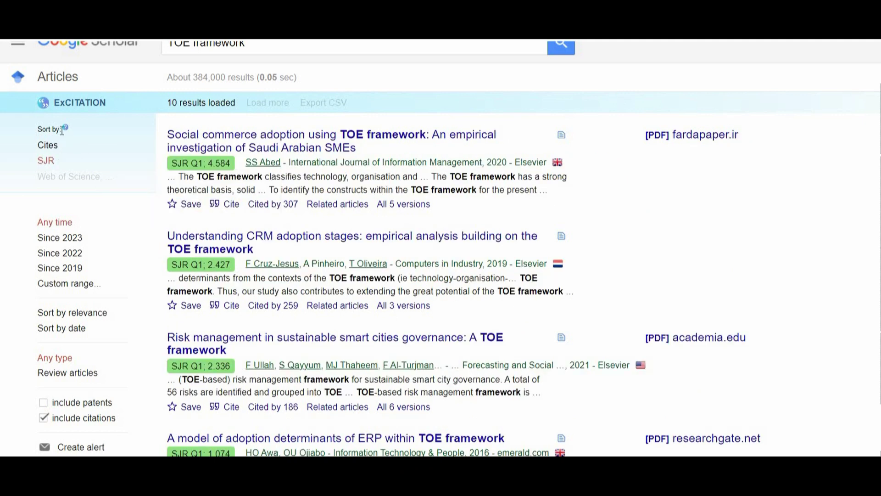
- Sort results by citations, marking the top Cloudrise paper's 433 citations, then re-sort by SJR
mouse_move(65, 130)
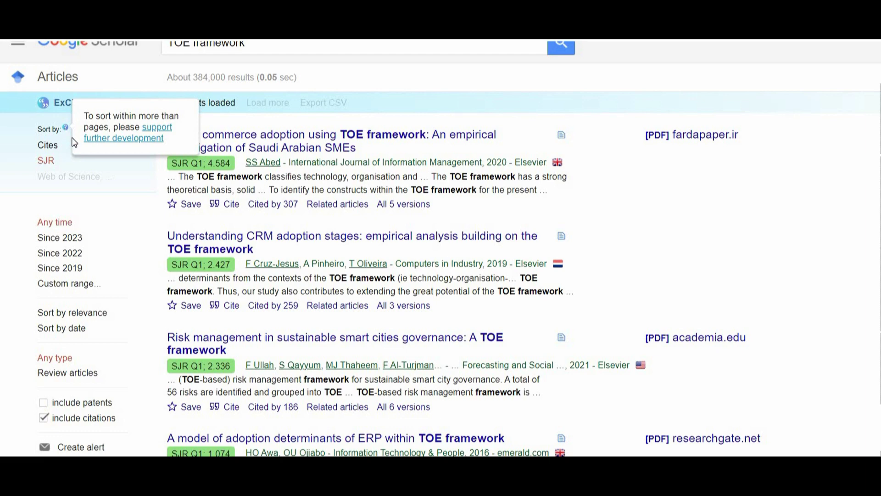
click(51, 145)
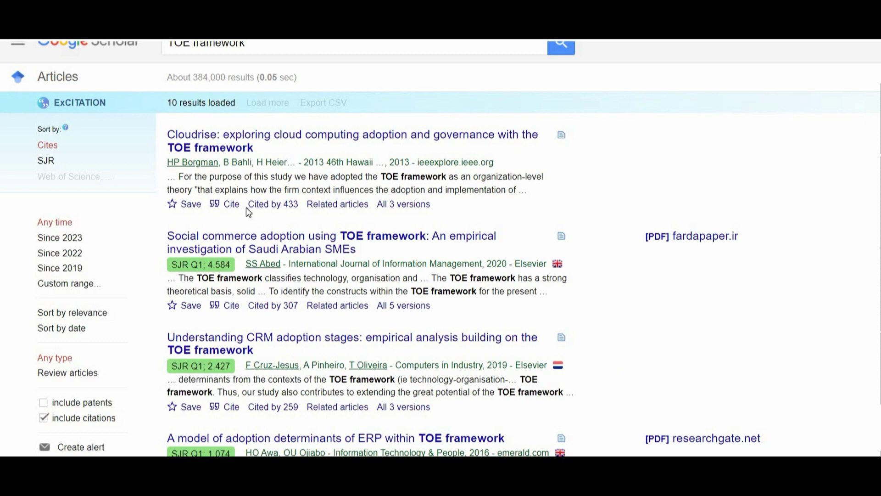
drag(246, 208, 298, 218)
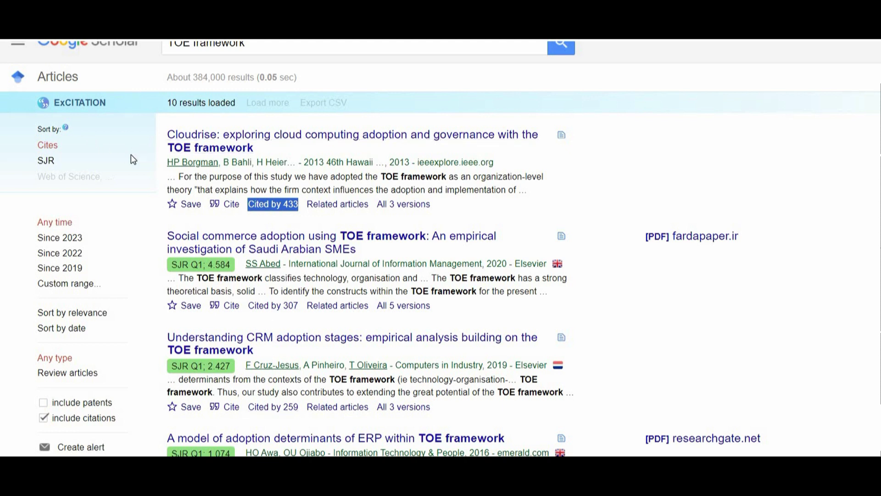
click(50, 163)
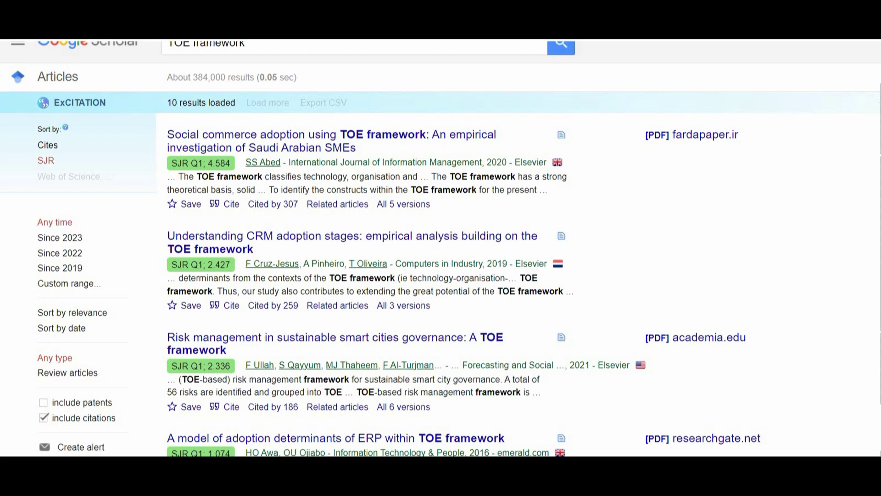
- Scroll through the SJR-sorted results, led by Social commerce (SJR Q1, 4.584), and back up
scroll(440, 248, down, 10)
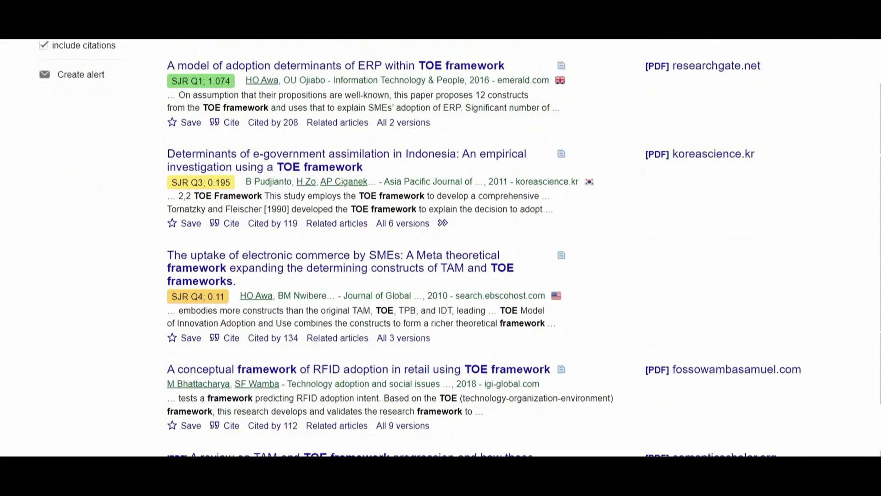
scroll(440, 247, down, 4)
scroll(441, 248, up, 14)
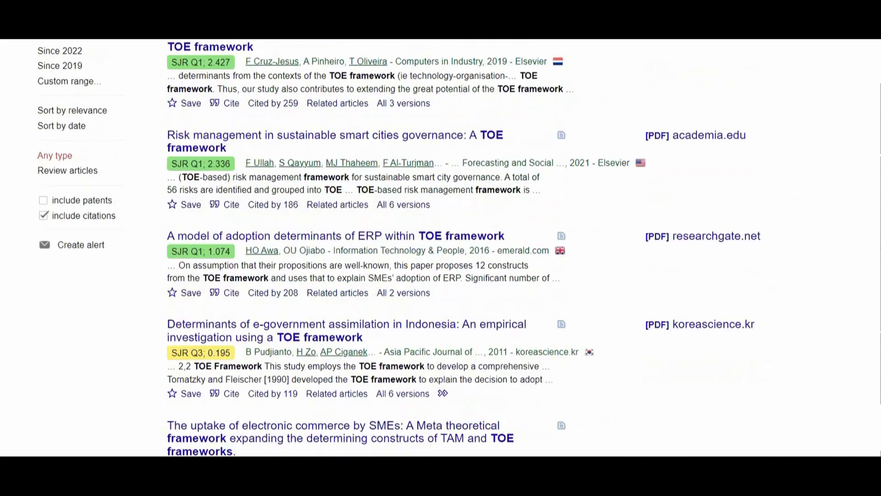
scroll(440, 247, down, 5)
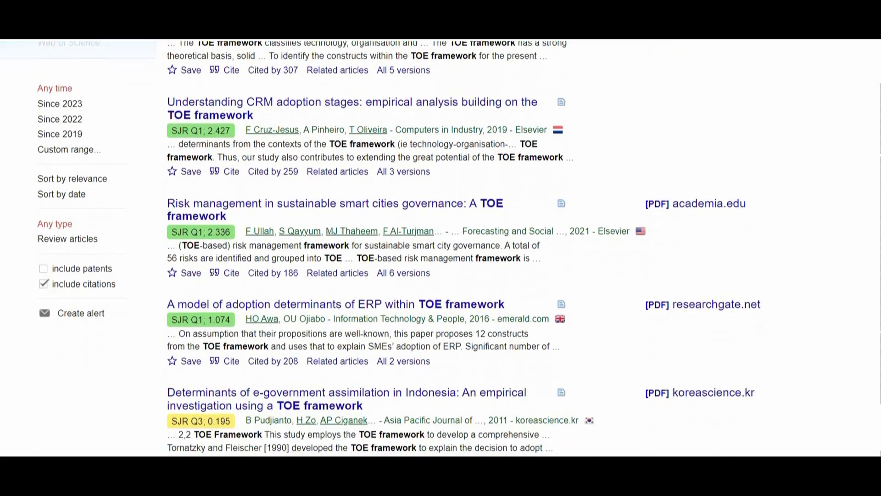
scroll(440, 248, down, 5)
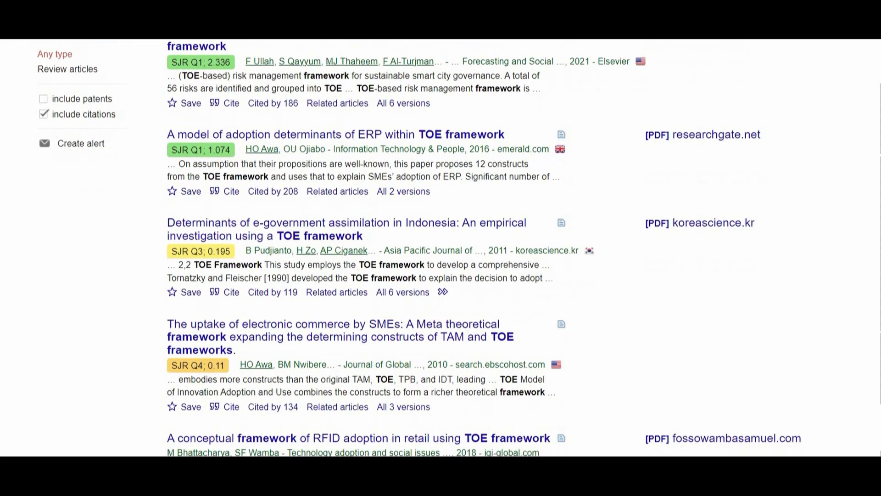
scroll(440, 248, down, 8)
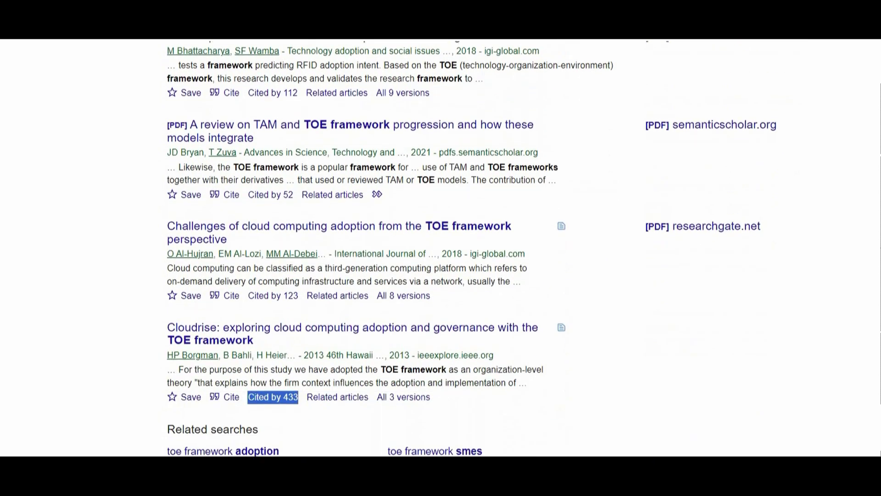
scroll(447, 128, up, 20)
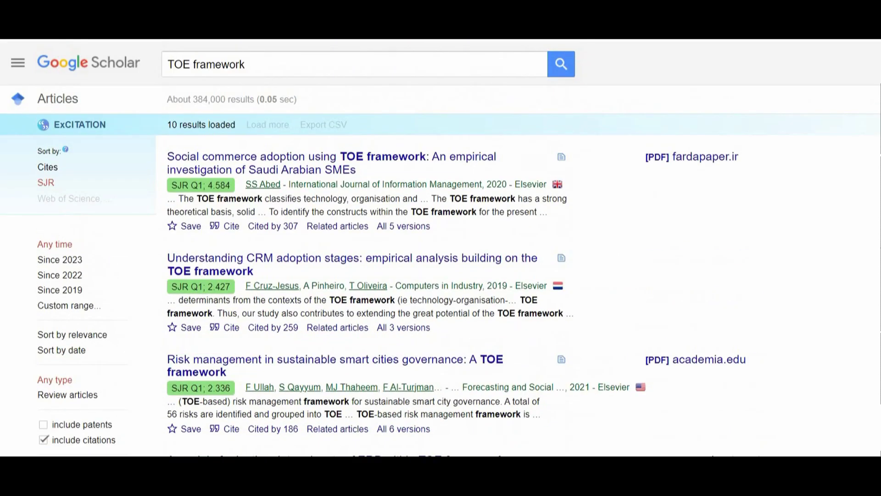
mouse_move(80, 201)
scroll(441, 248, down, 7)
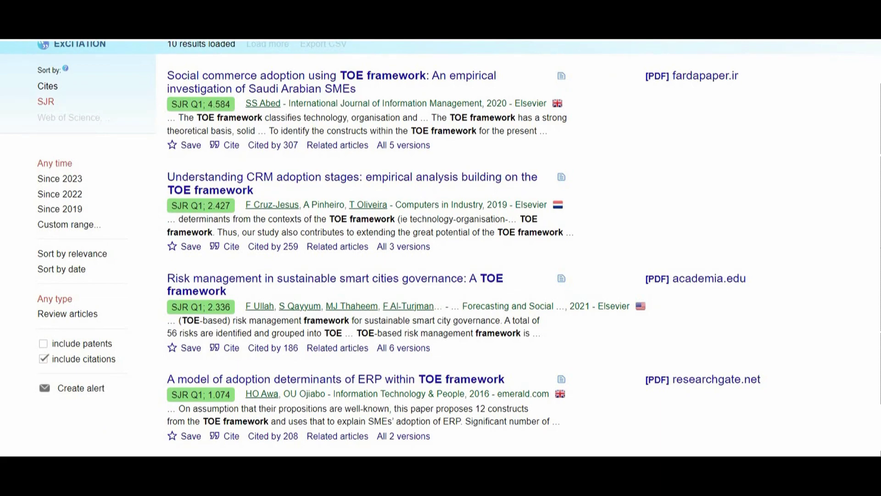
scroll(440, 248, down, 3)
scroll(440, 247, up, 6)
scroll(441, 247, up, 4)
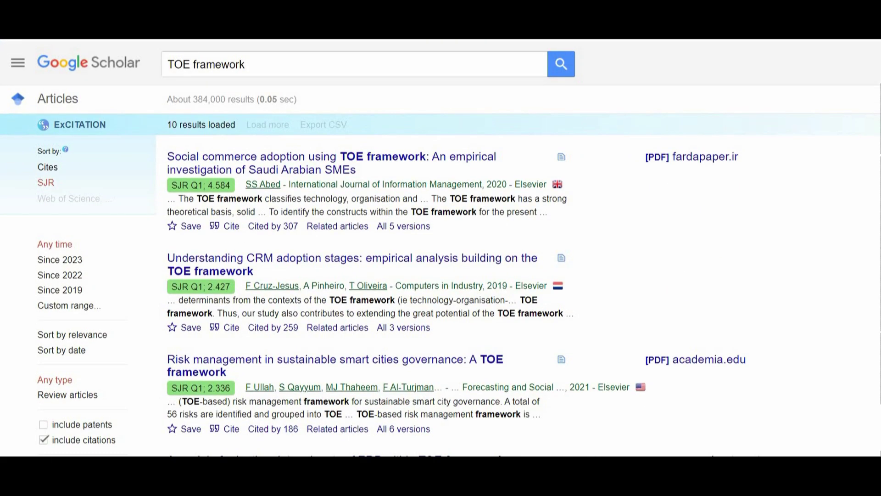